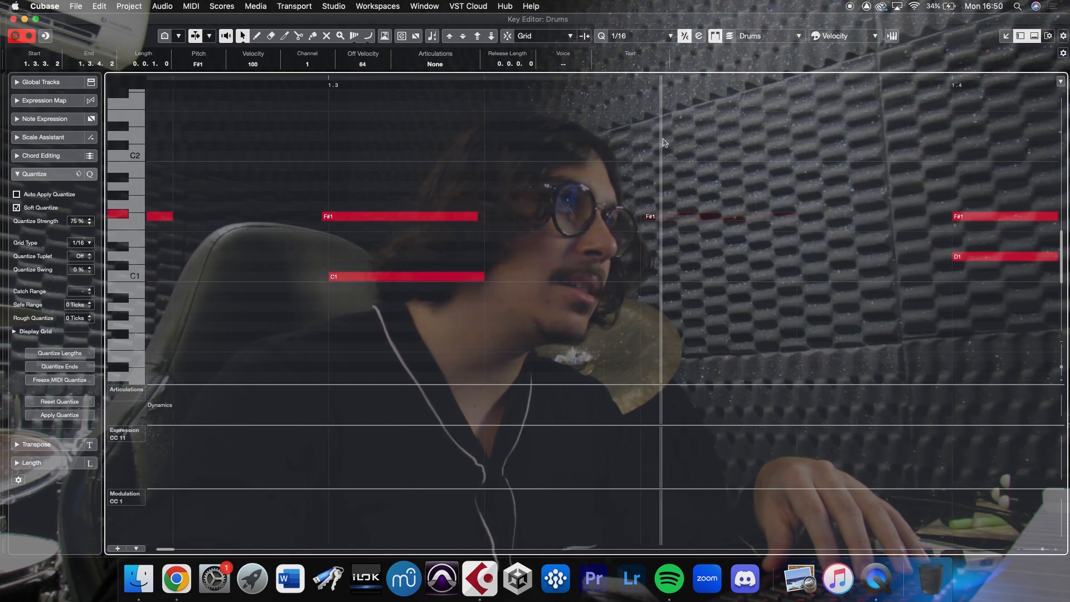
Step: Nudge the last F#1 hi-hat note of the bar slightly earlier and play back the pattern
left_click_drag(637, 87, 637, 56)
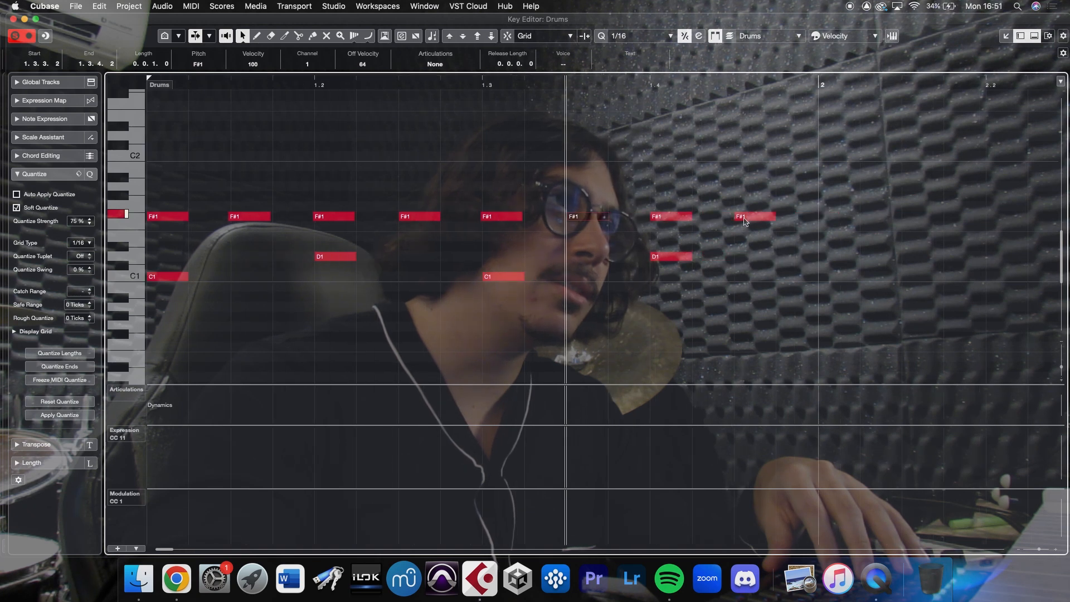
left_click(755, 218)
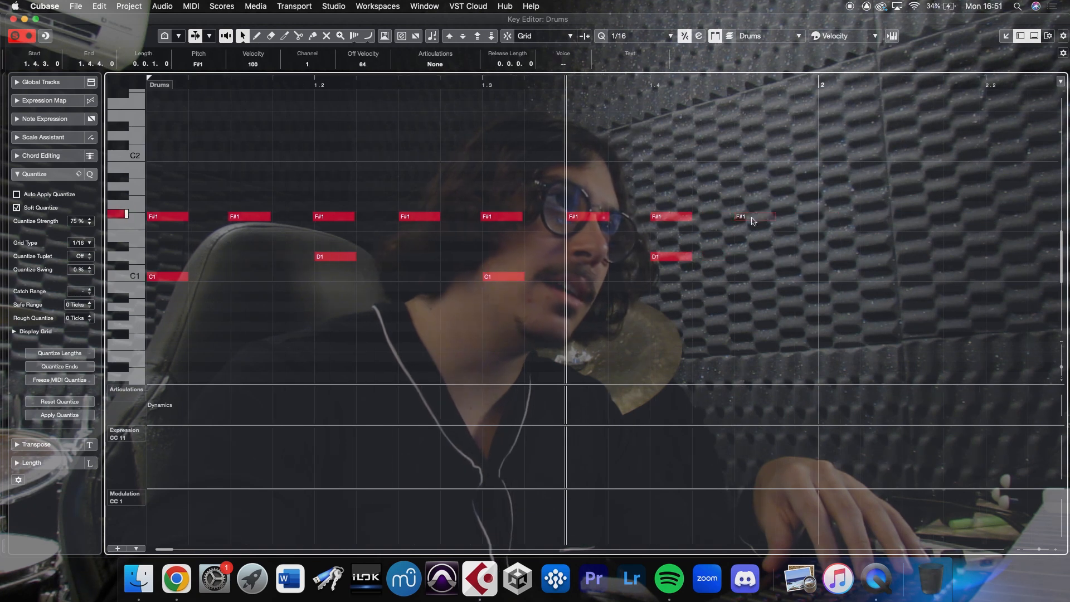
left_click_drag(745, 220, 743, 219)
left_click(775, 293)
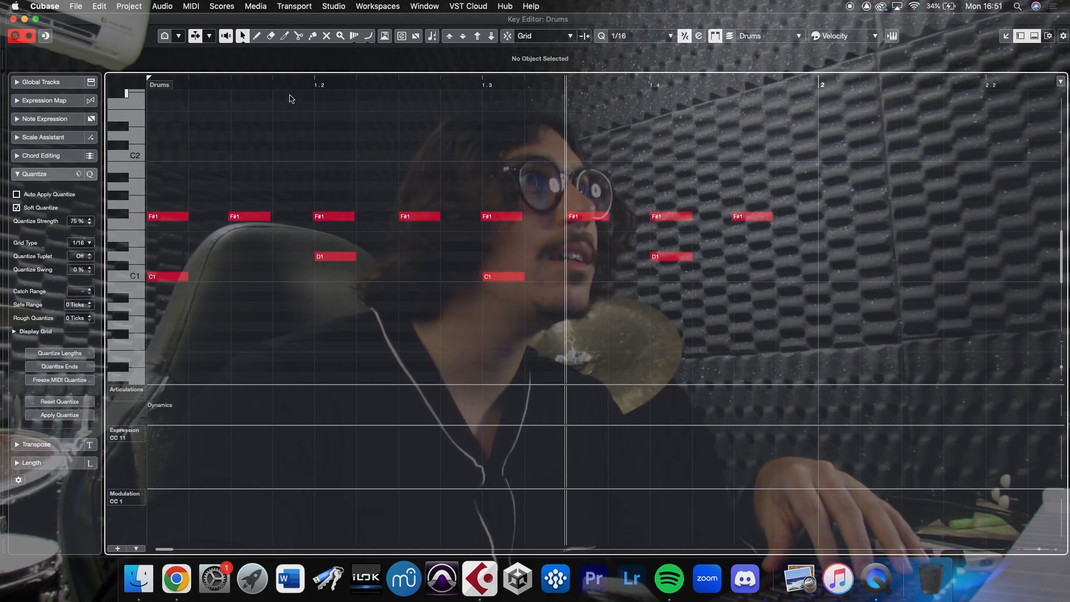
key("space")
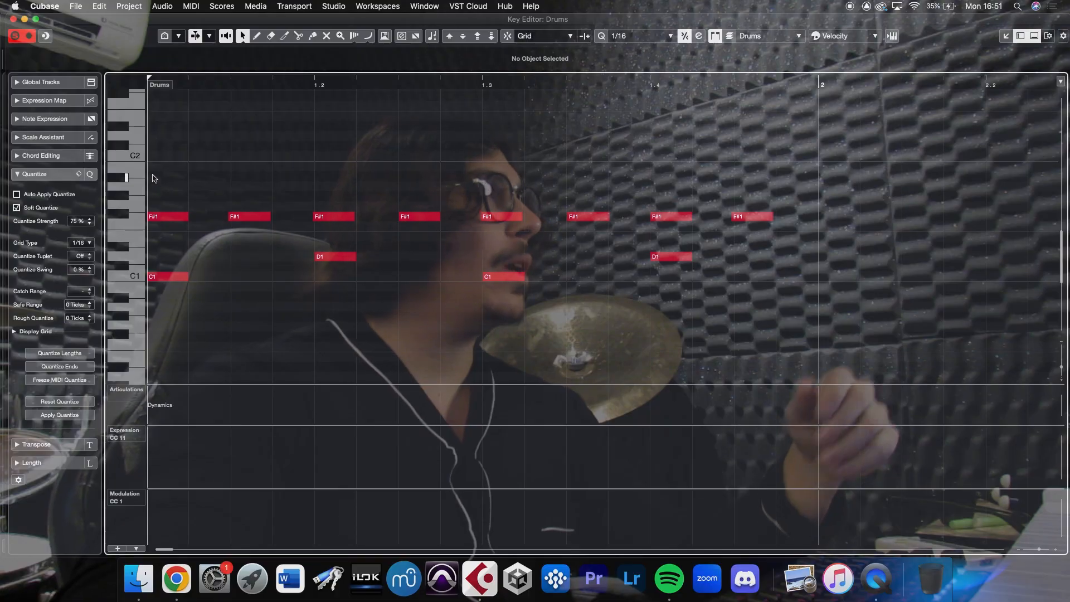
Step: Apply the random velocity (60 to 100) logical preset to all drum notes in the bar
left_click_drag(154, 176, 828, 346)
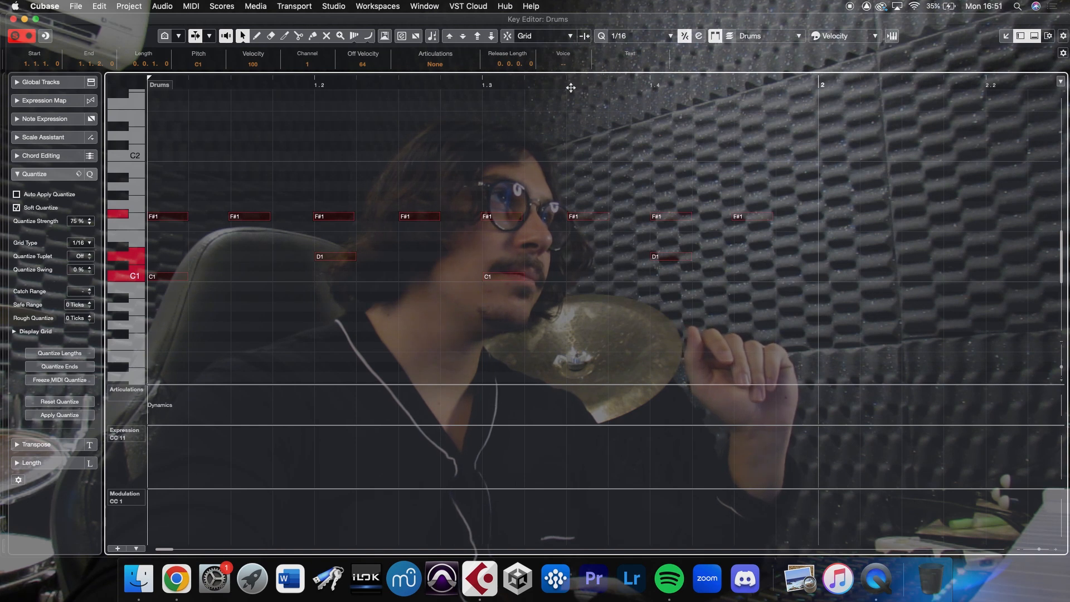
left_click(531, 7)
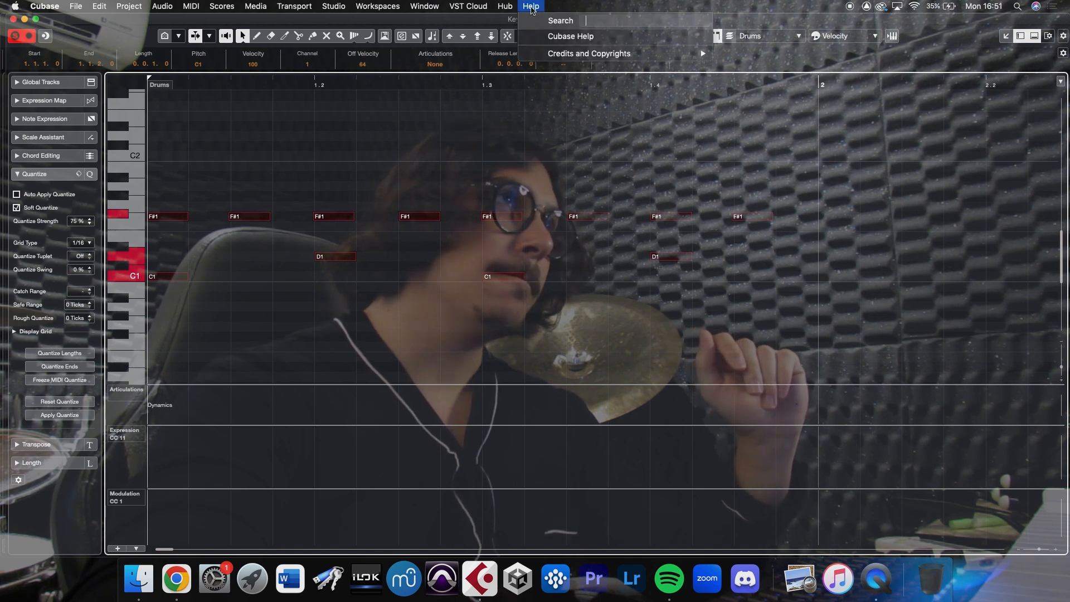
type("random")
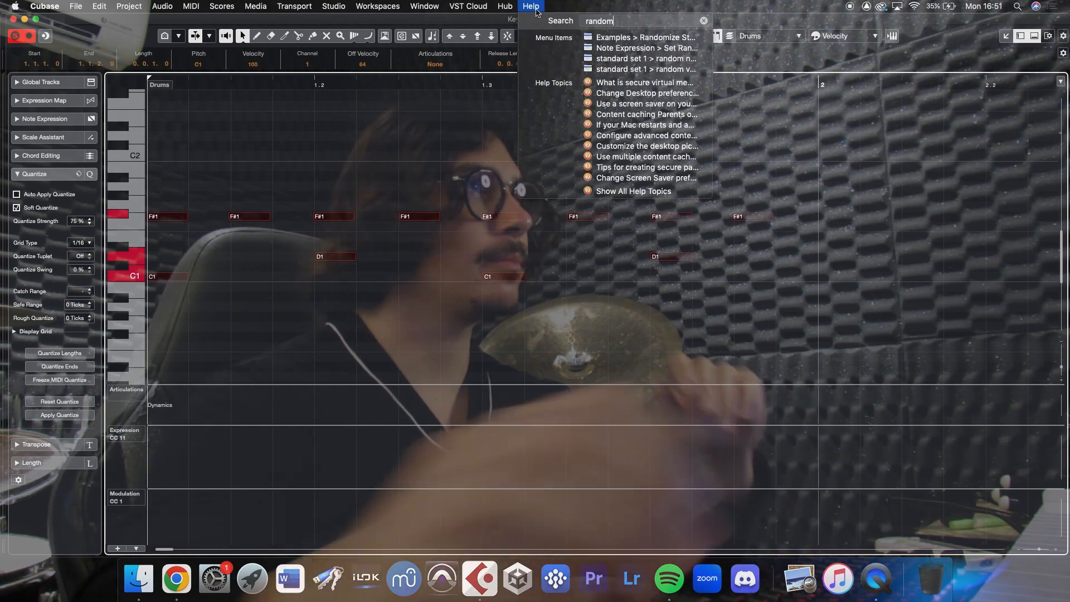
mouse_move(638, 72)
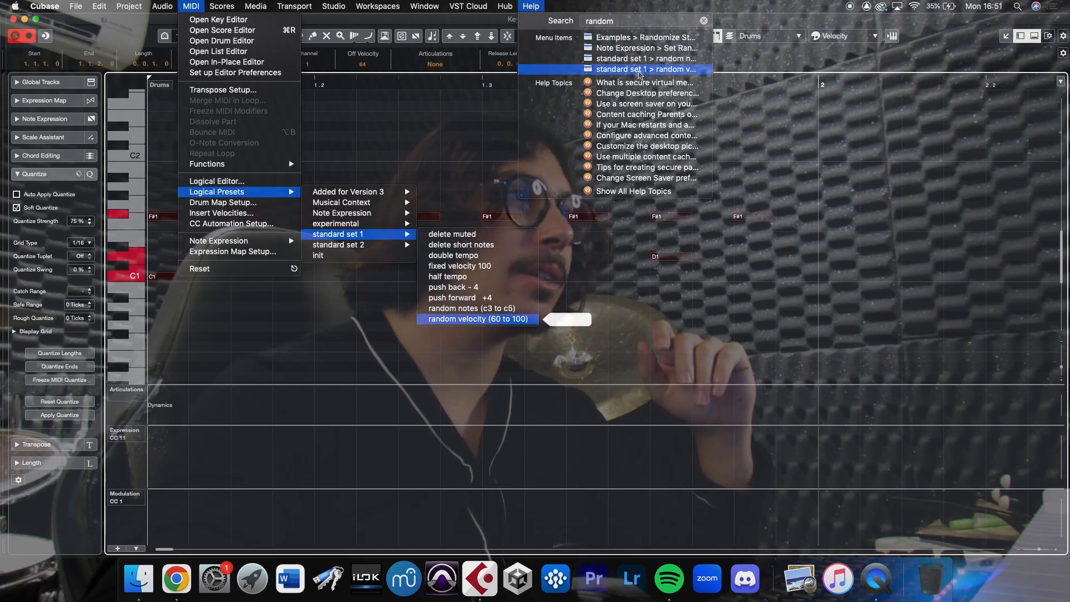
left_click(639, 72)
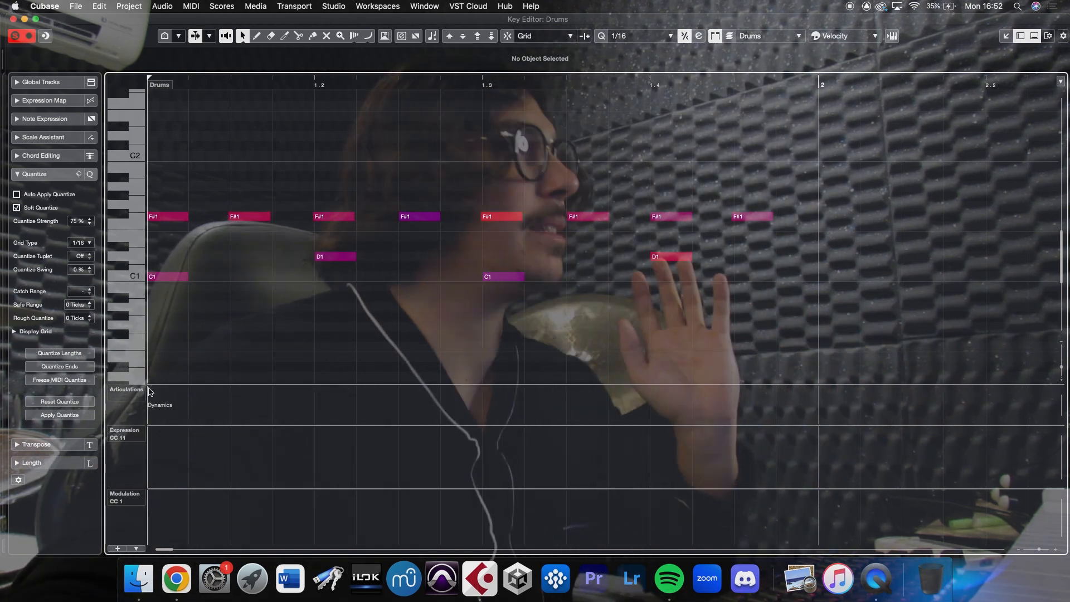
Step: Show velocity in the controller lane and raise the D1 snare and C1 kick velocities, with the first snare at 110 and first kick at 103
left_click(126, 389)
left_click(149, 394)
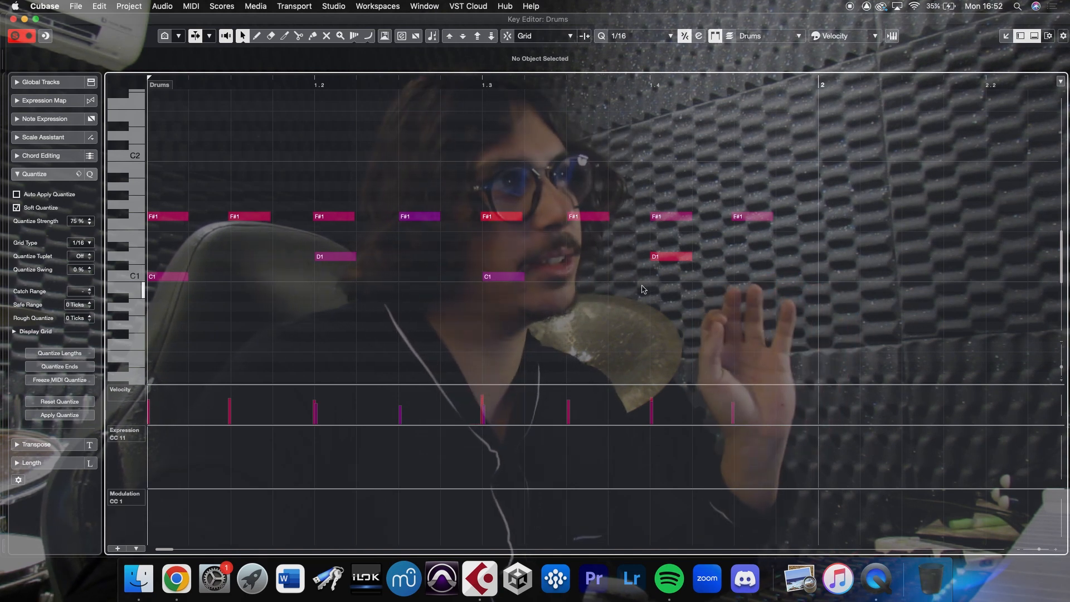
left_click_drag(295, 243, 717, 256)
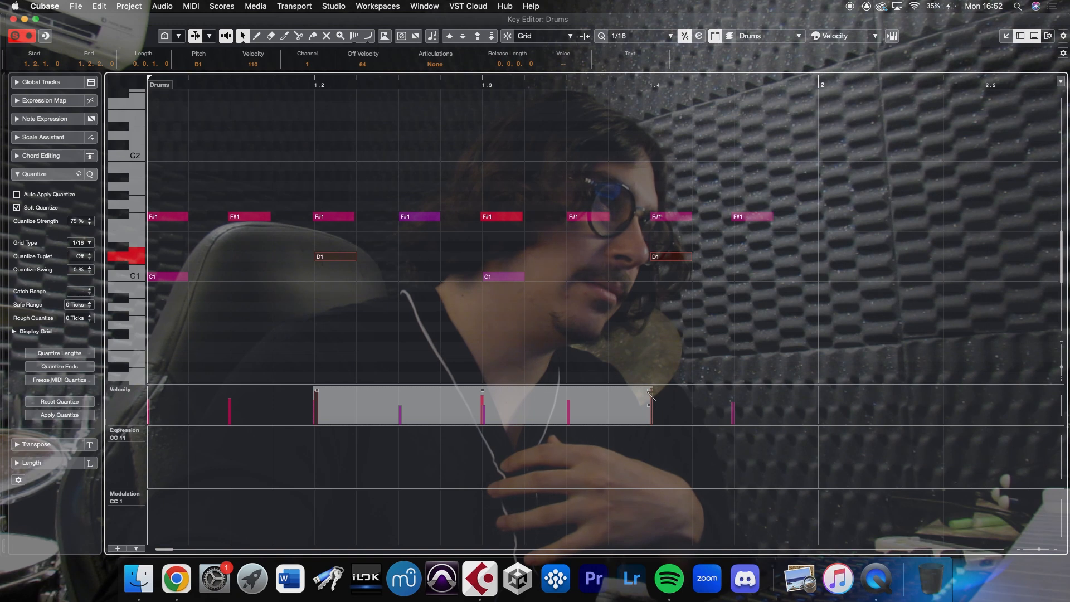
left_click(398, 331)
left_click_drag(538, 326, 157, 280)
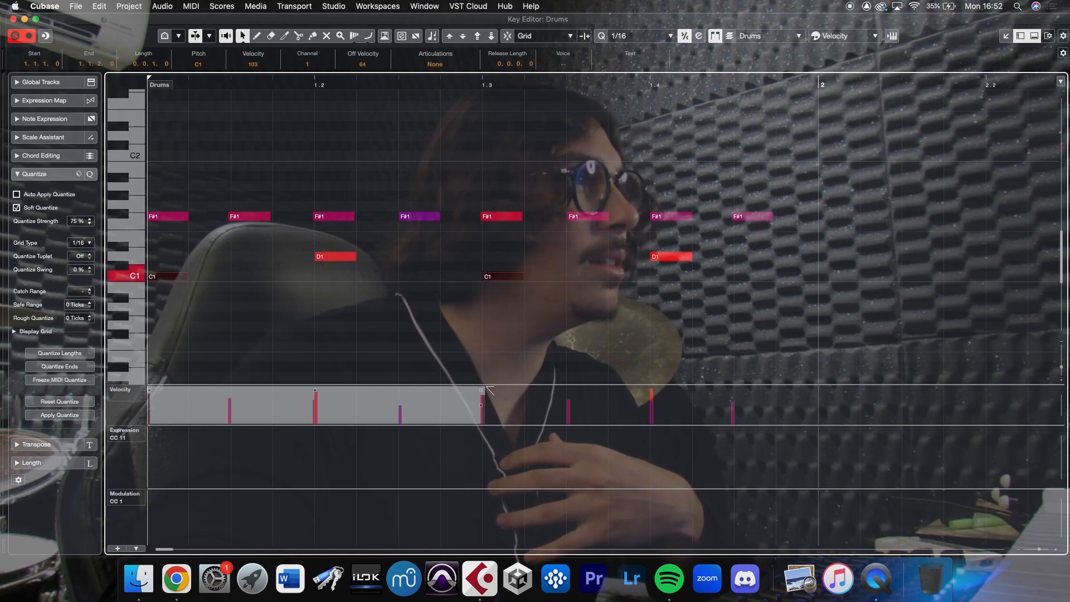
left_click(588, 344)
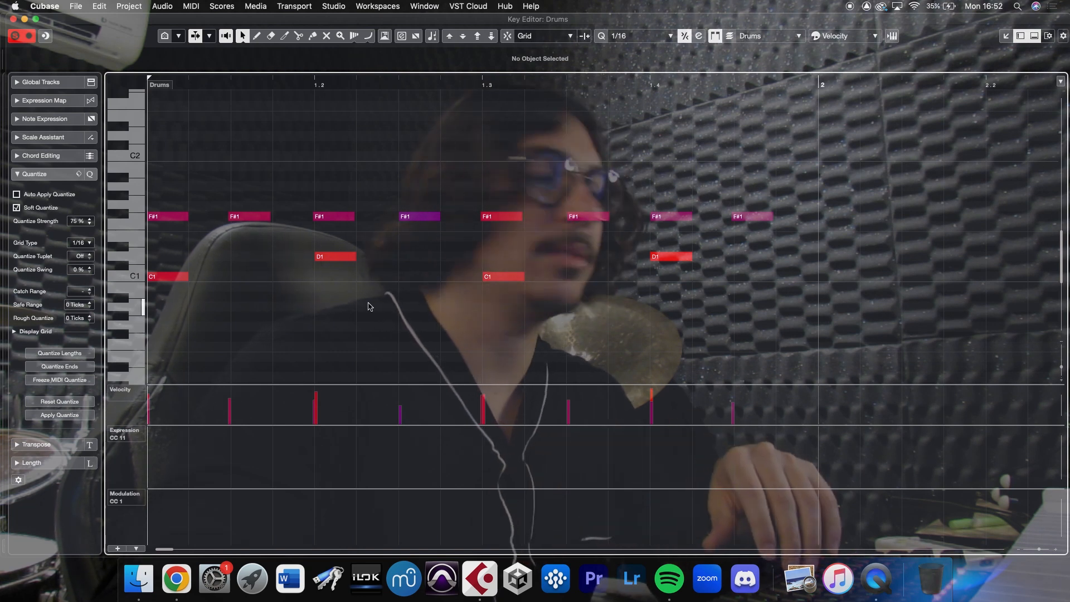
Step: Raise the velocities of the F#1 hi-hats that fall on the beats, including beats 2 and 4, and play the bar
left_click_drag(162, 187, 872, 219)
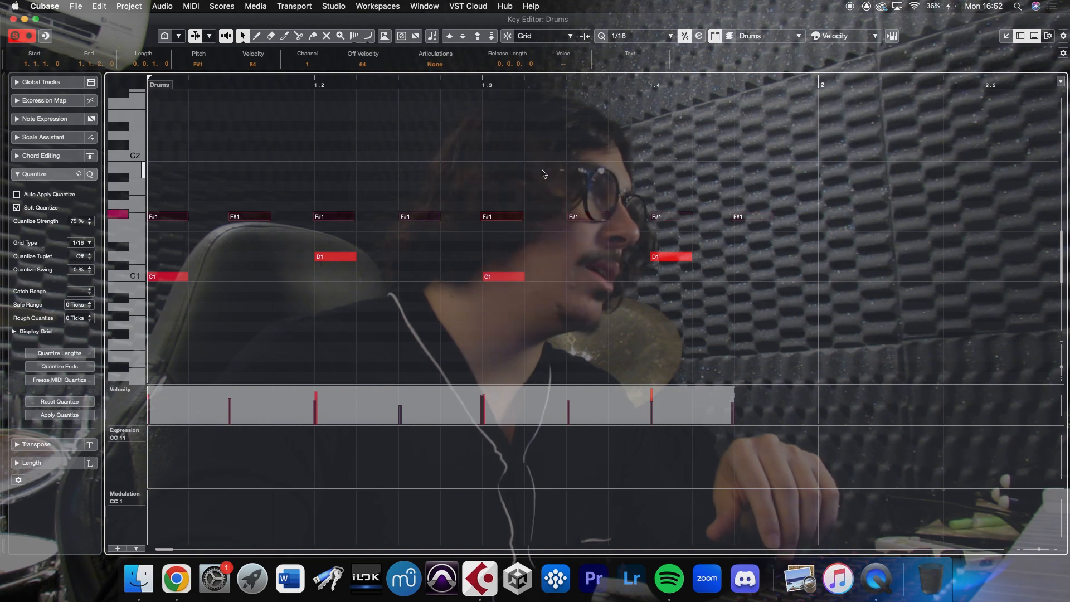
left_click(217, 331)
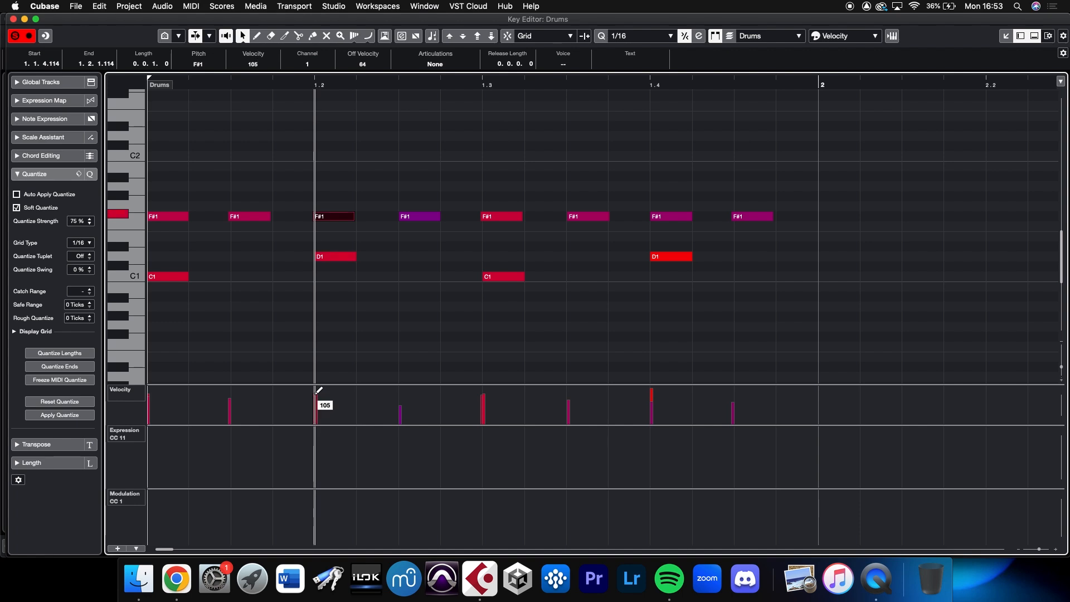
scroll(296, 228, "up", 5)
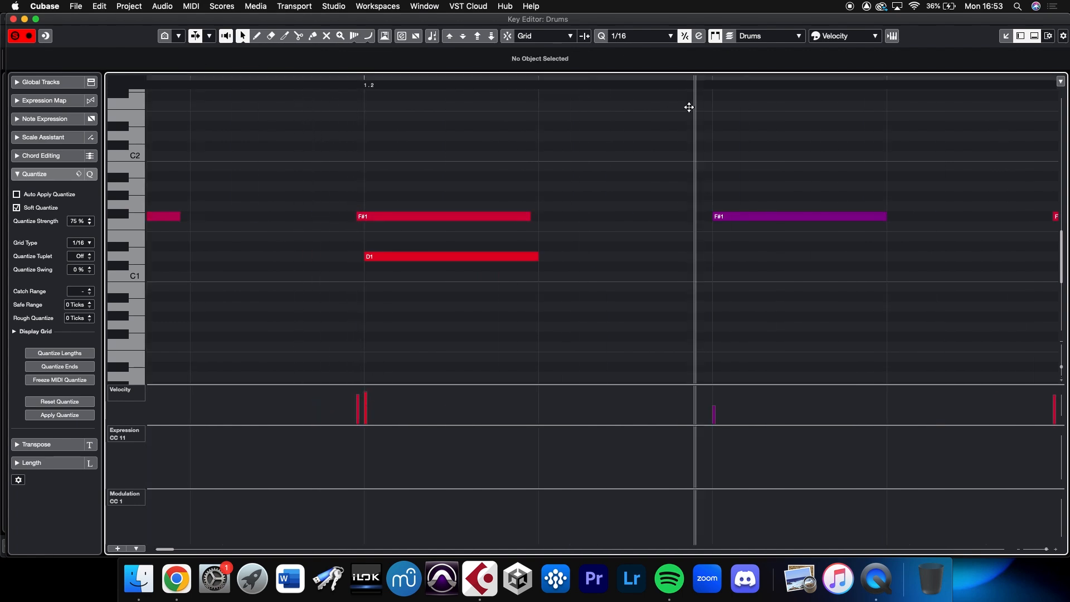
left_click_drag(600, 78, 597, 167)
left_click_drag(909, 83, 910, 119)
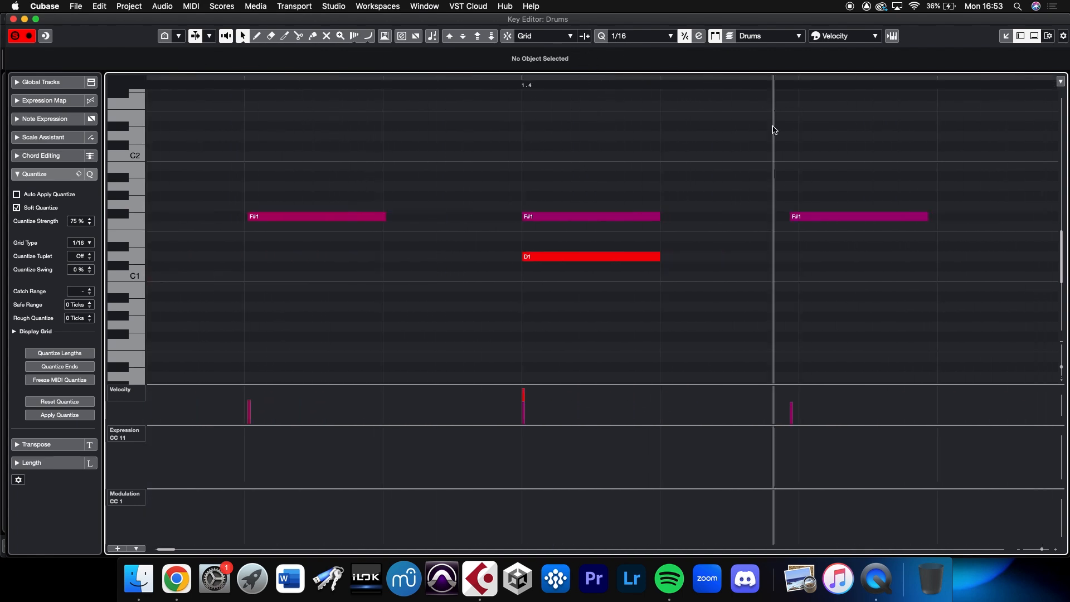
left_click(562, 217)
left_click_drag(523, 403, 524, 395)
key("space")
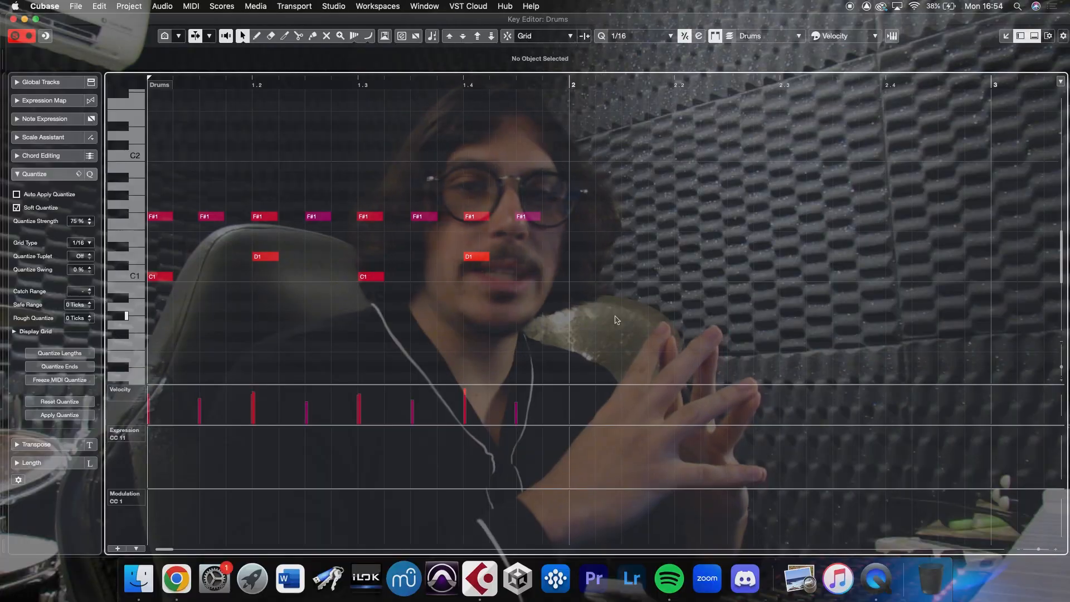
Step: Duplicate the one-bar drum pattern and align the copy with the start of bar 2
left_click_drag(614, 354, 154, 137)
key("super+d")
left_click_drag(555, 277, 587, 278)
key("j")
left_click(589, 235)
Step: Duplicate the two-bar drum pattern into bars 3 and 4
key("g")
key("g")
left_click_drag(568, 336, 149, 152)
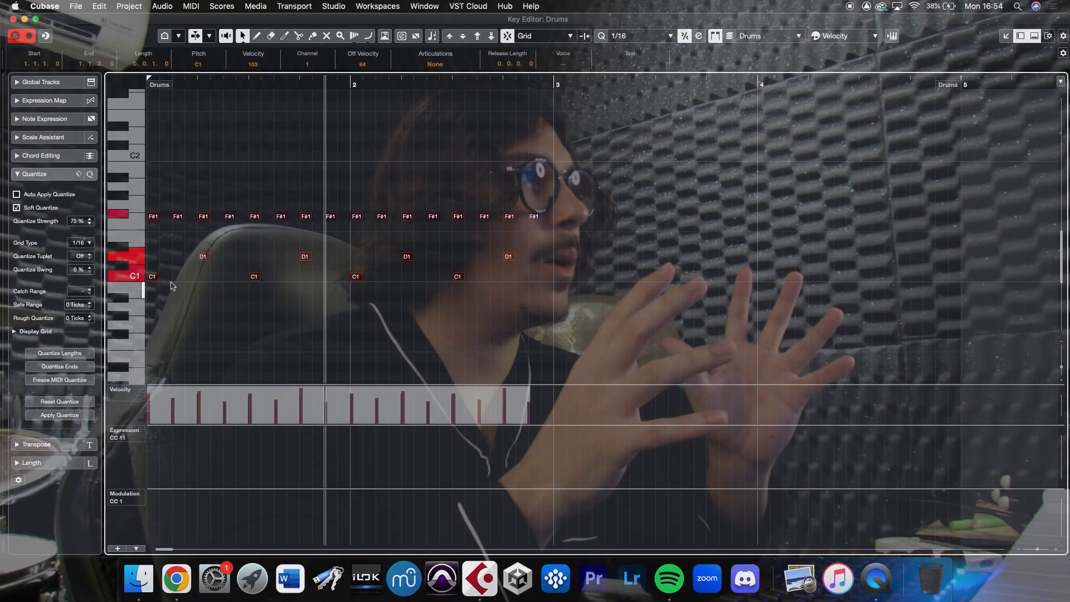
key("super+d")
Step: Add extra C1 kick notes at 2.1.4, 2.3.3, 3.3.3 and 4.2.2 to vary the pattern
left_click(394, 339)
double_click(395, 277)
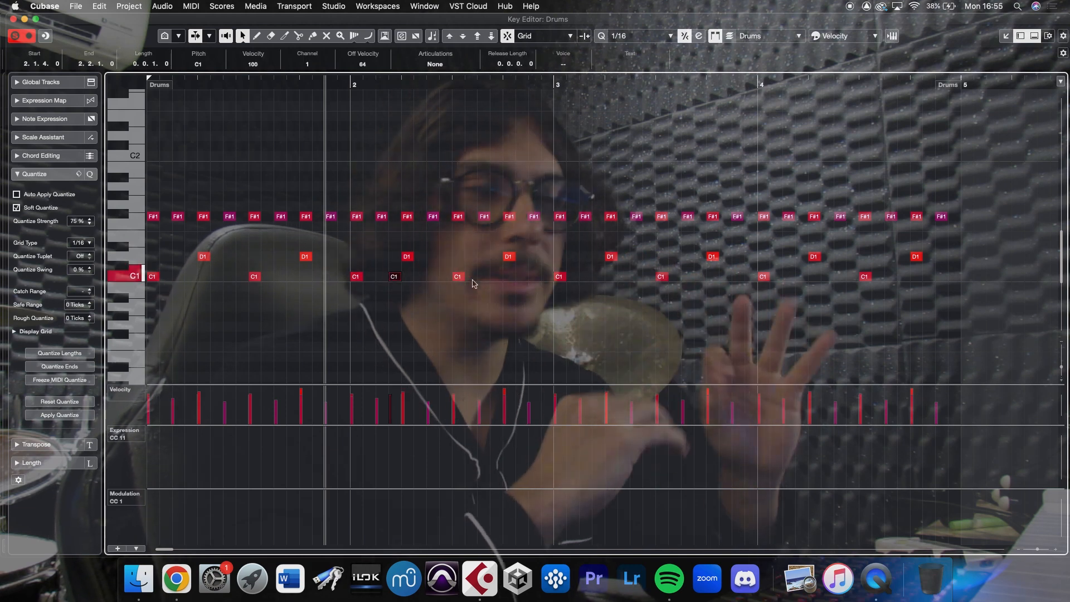
double_click(483, 277)
double_click(687, 278)
double_click(827, 277)
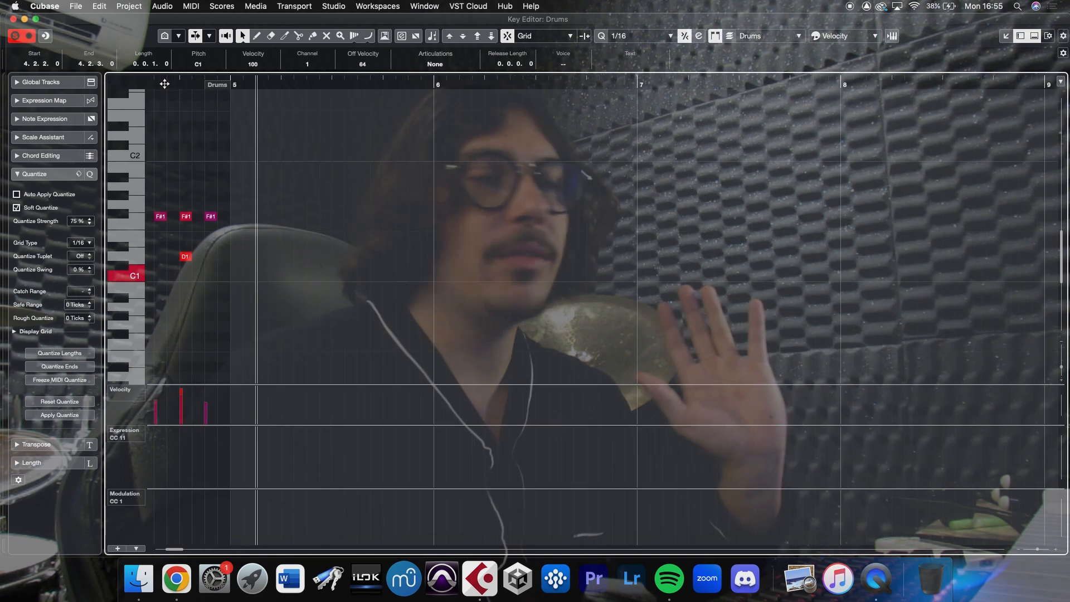
Step: Set the loop range around all notes of the four-bar drum pattern and select the last C1 kick
key("super+a")
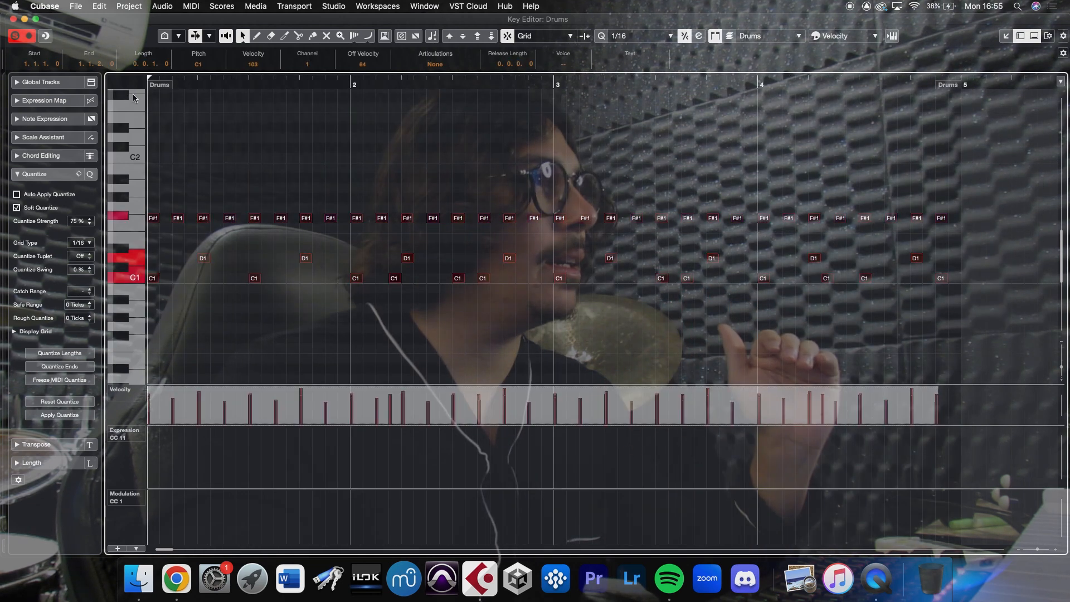
left_click(195, 36)
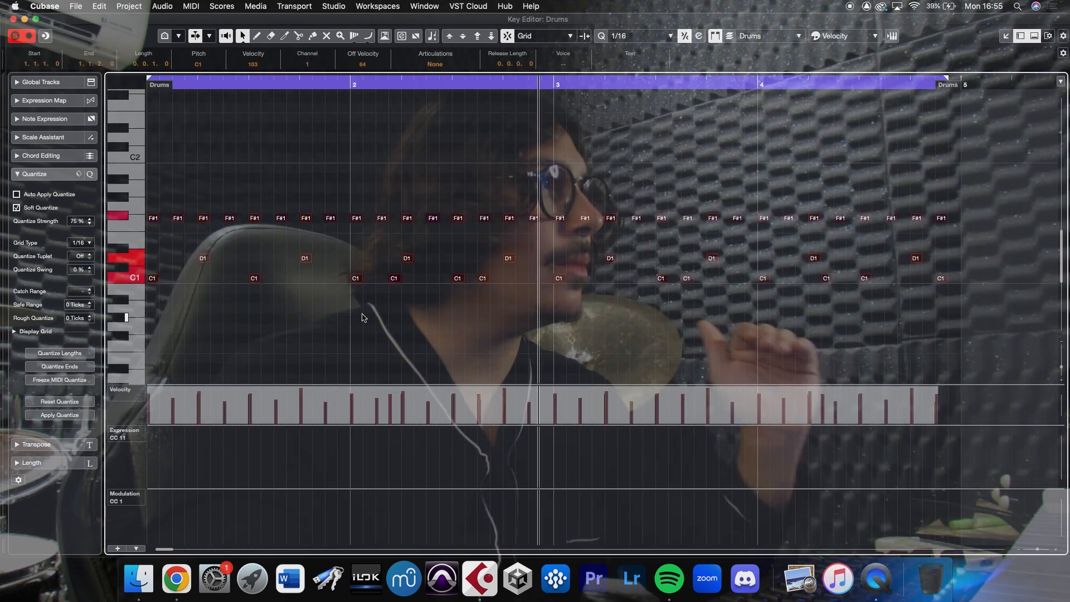
left_click(363, 317)
left_click(940, 278)
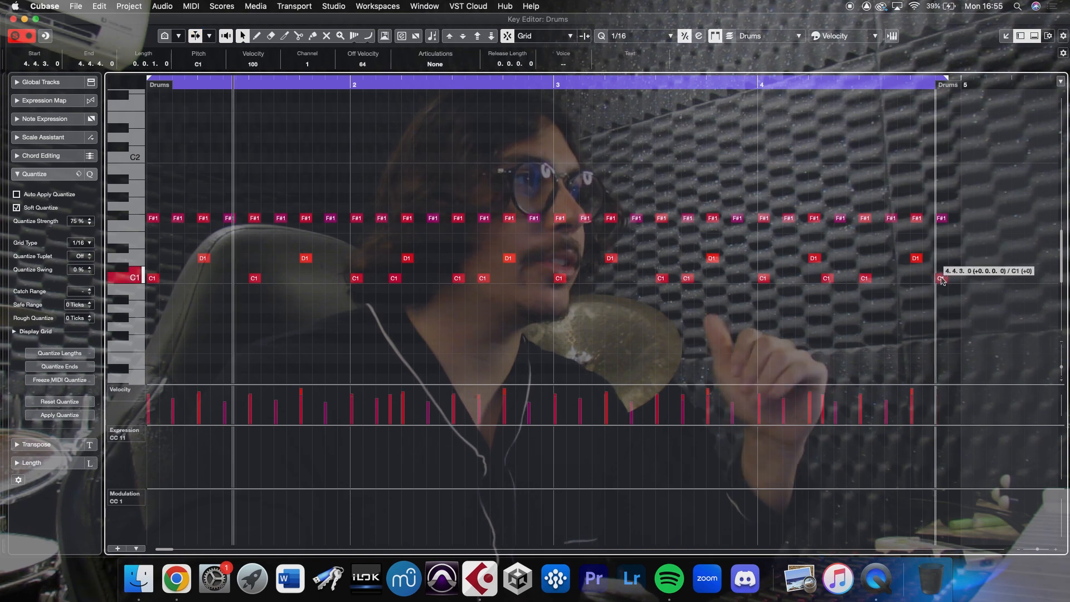
Step: Play the looped pattern and add a C1 kick note shortly after beat 3 of bar 1
left_click(936, 175)
key("space")
double_click(278, 278)
left_click(291, 320)
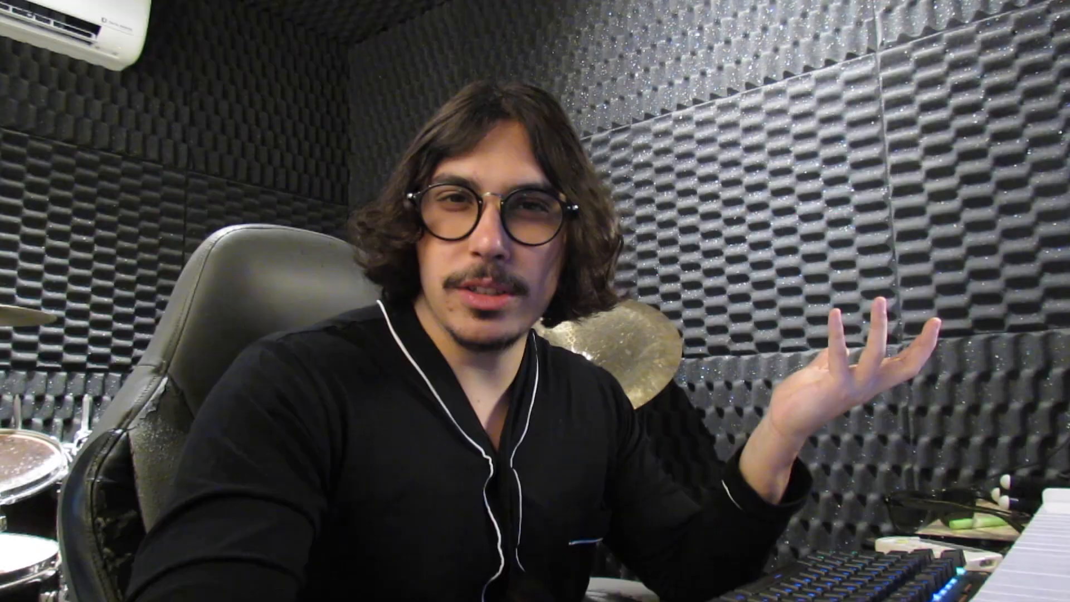